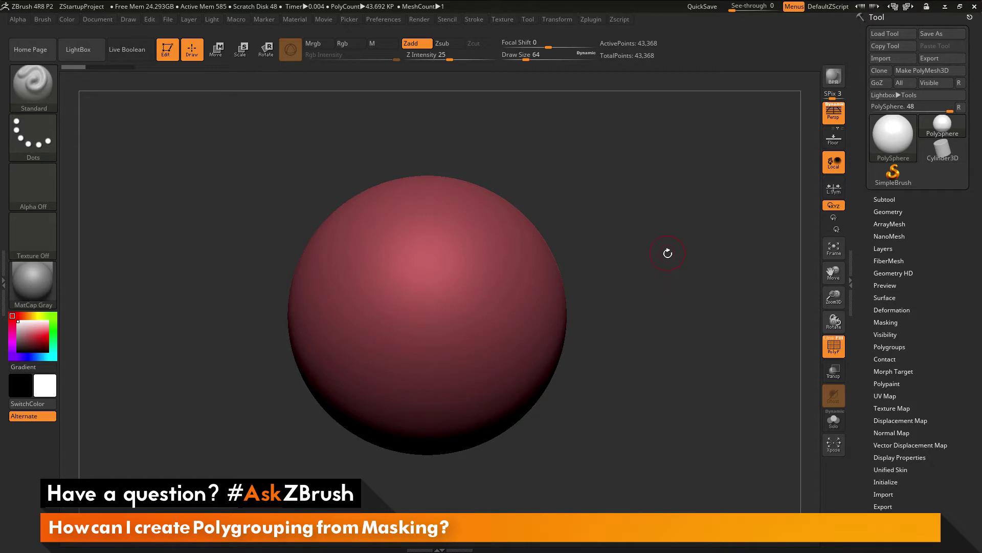
Check the DynaMesh geometry settings and toggle the sphere's polygon wireframe on and off.
left_click(888, 211, "shift")
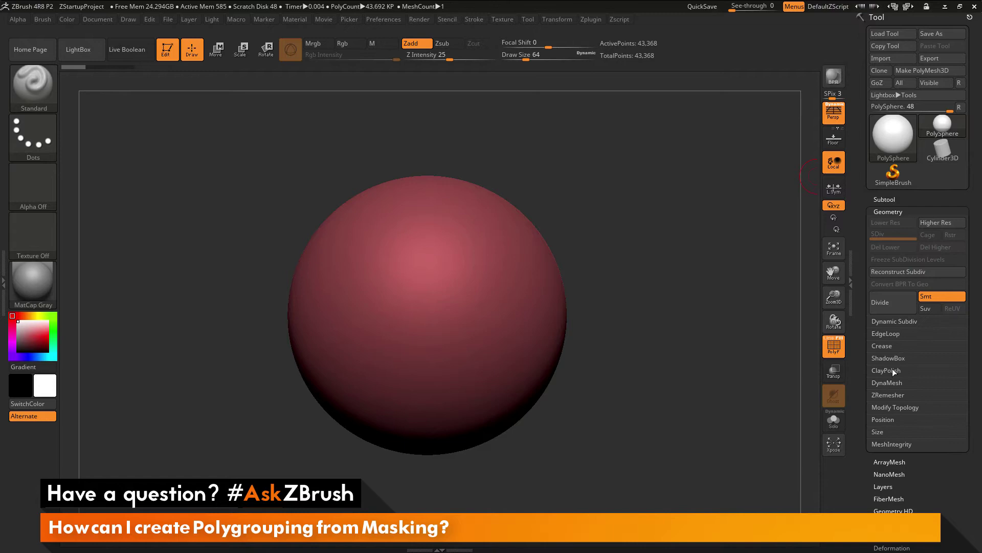
left_click(892, 385)
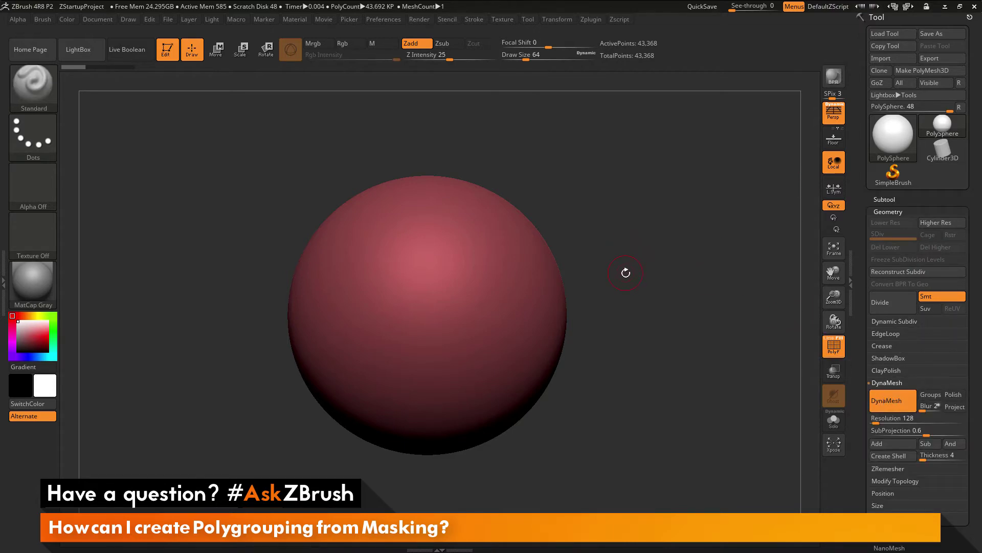
left_click(893, 211)
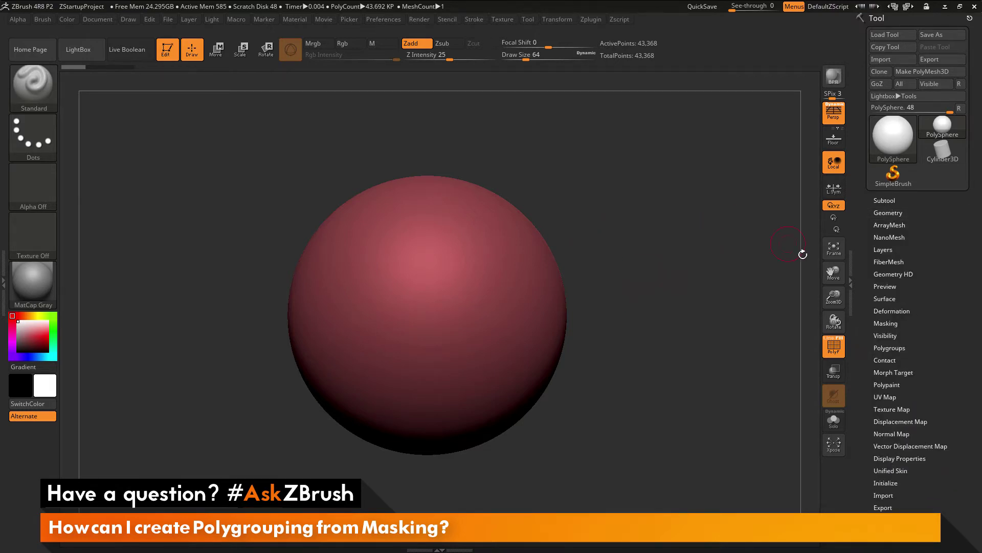
left_click(834, 346)
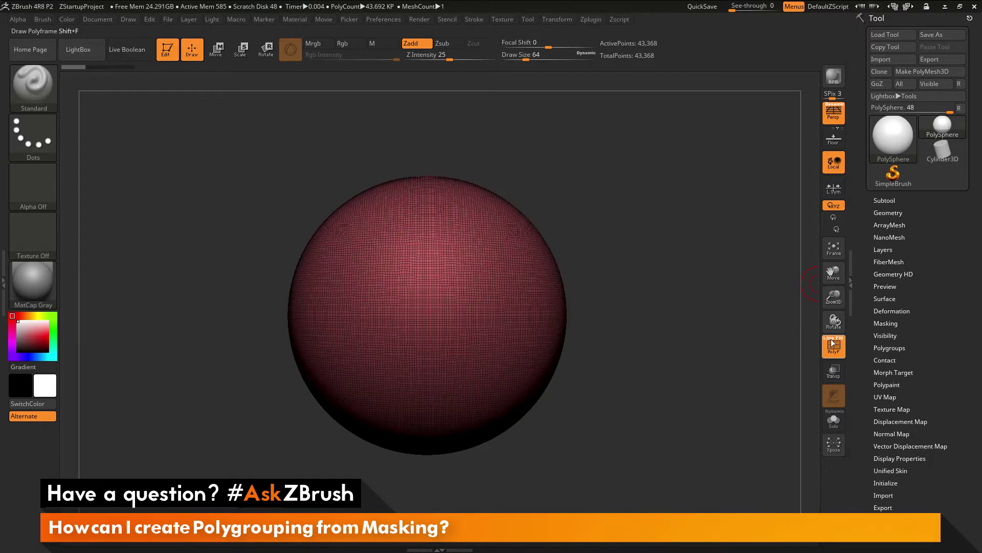
left_click(834, 343)
left_click(833, 342)
left_click(834, 342)
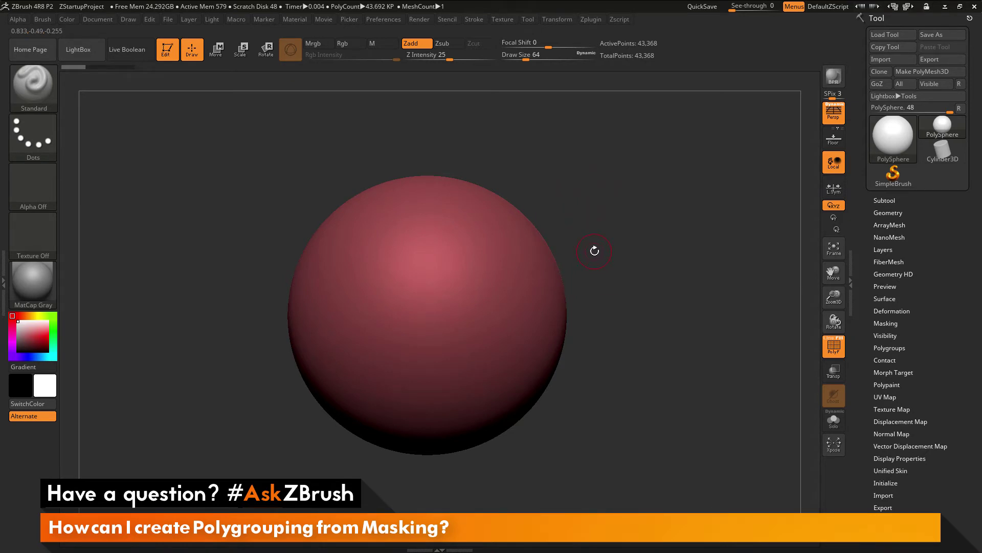
Mask-paint an S-shaped stroke on the sphere's right and a looped stroke on its left.
key("ctrl")
mouse_move(63, 86)
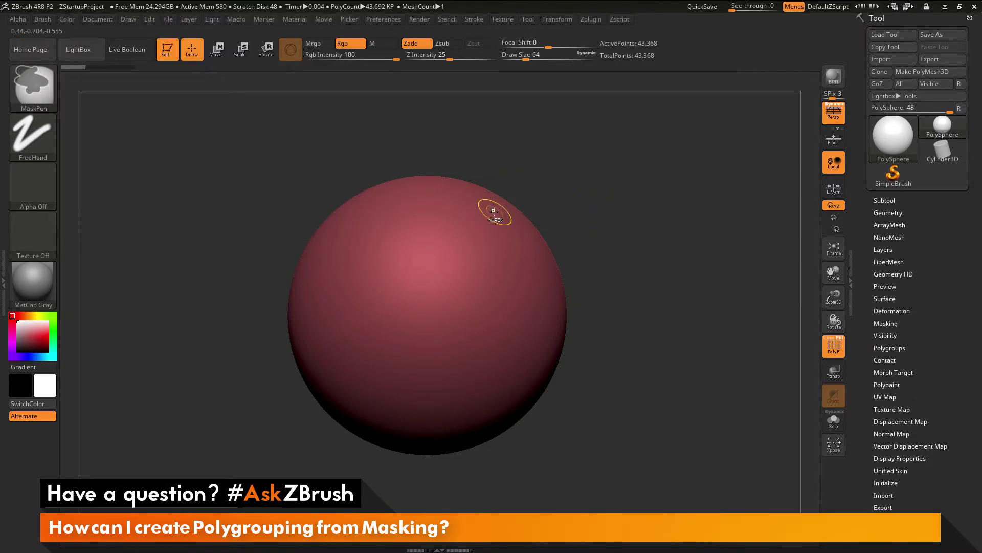
mouse_move(494, 211)
left_mouse_down("ctrl")
mouse_move(457, 271)
mouse_move(500, 334)
mouse_move(482, 379)
mouse_move(432, 385)
left_mouse_up("ctrl")
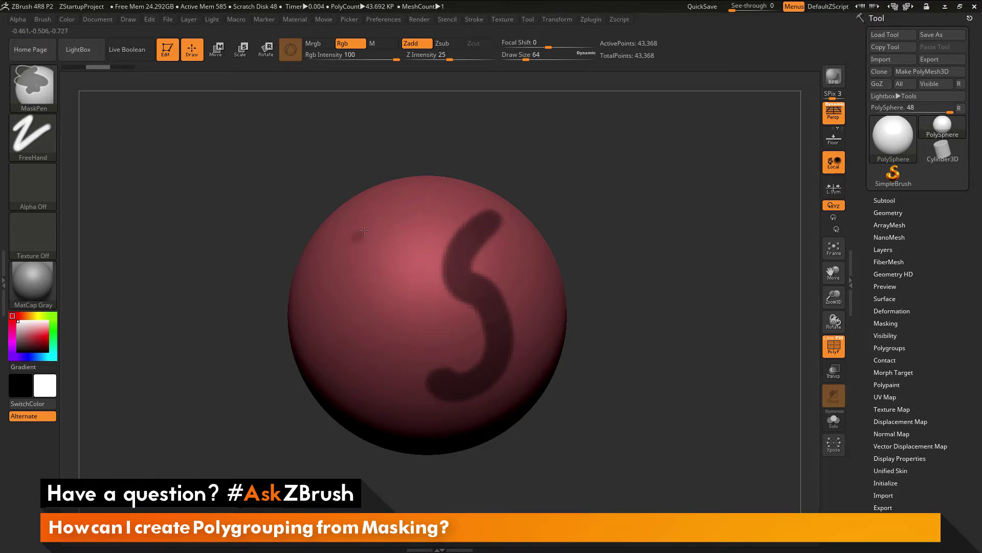
mouse_move(364, 231)
left_mouse_down("ctrl")
mouse_move(381, 295)
mouse_move(360, 320)
mouse_move(407, 292)
mouse_move(408, 276)
left_mouse_up("ctrl")
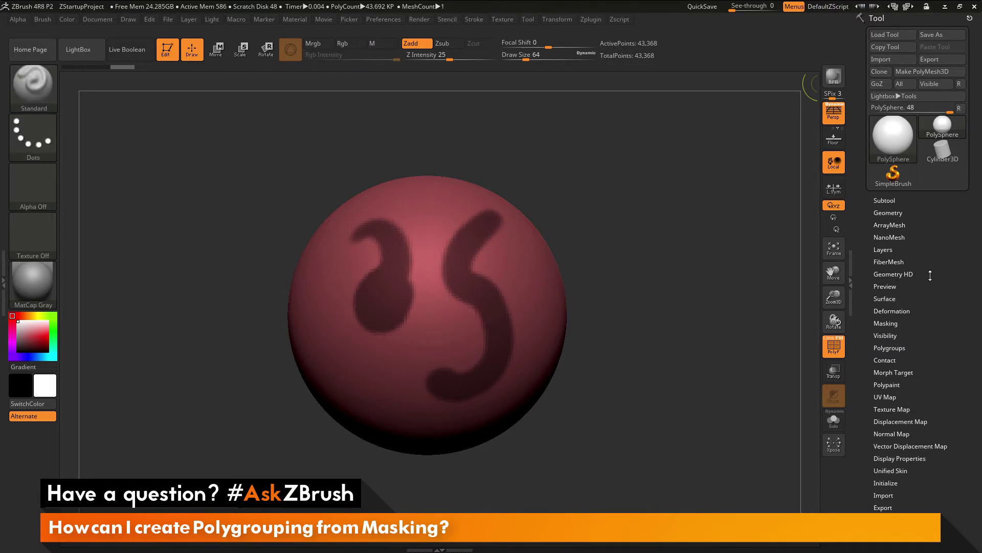
Convert the two masked strokes into a new blue polygroup with Group Masked (Ctrl+W).
scroll(910, 265, "down", 3)
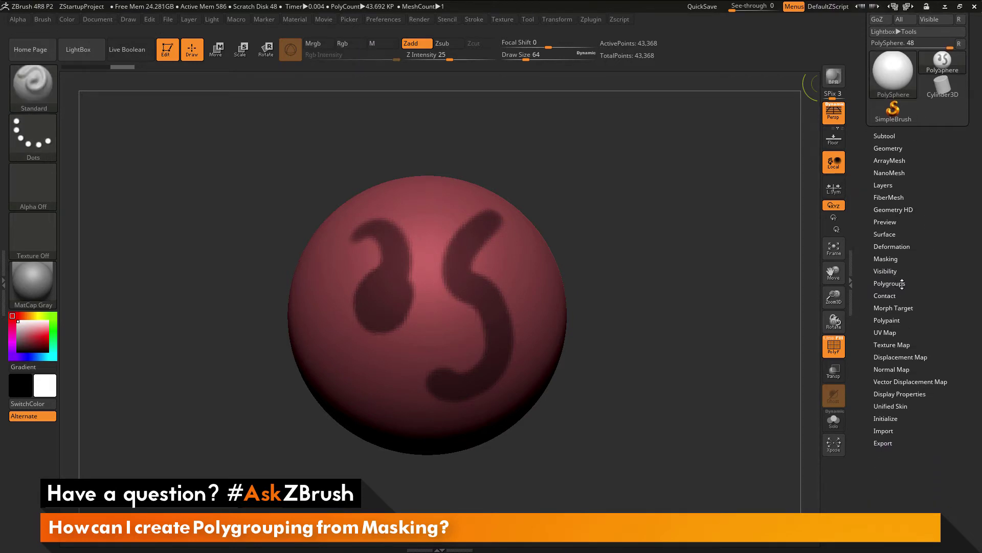
left_click(901, 284)
scroll(895, 266, "down", 4)
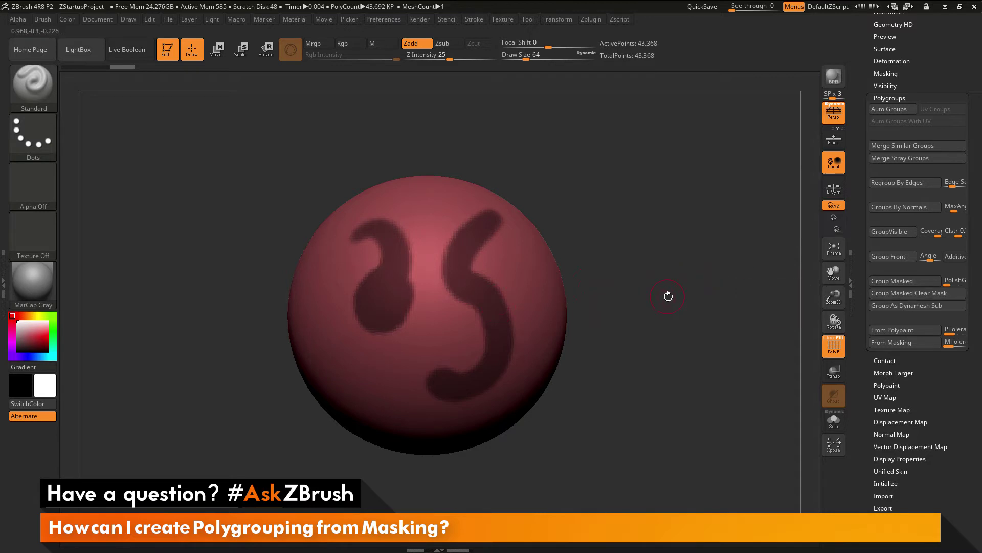
key("ctrl")
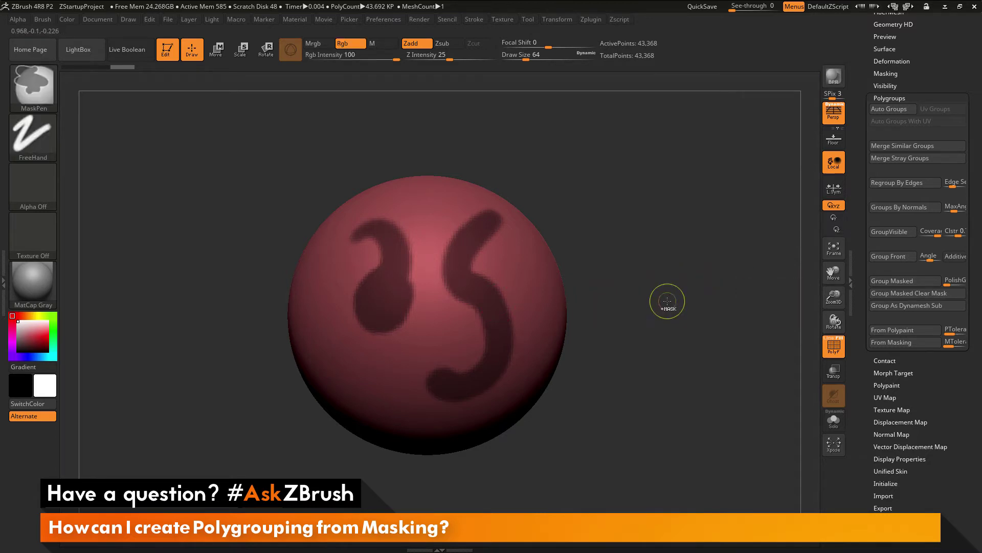
key("ctrl+w")
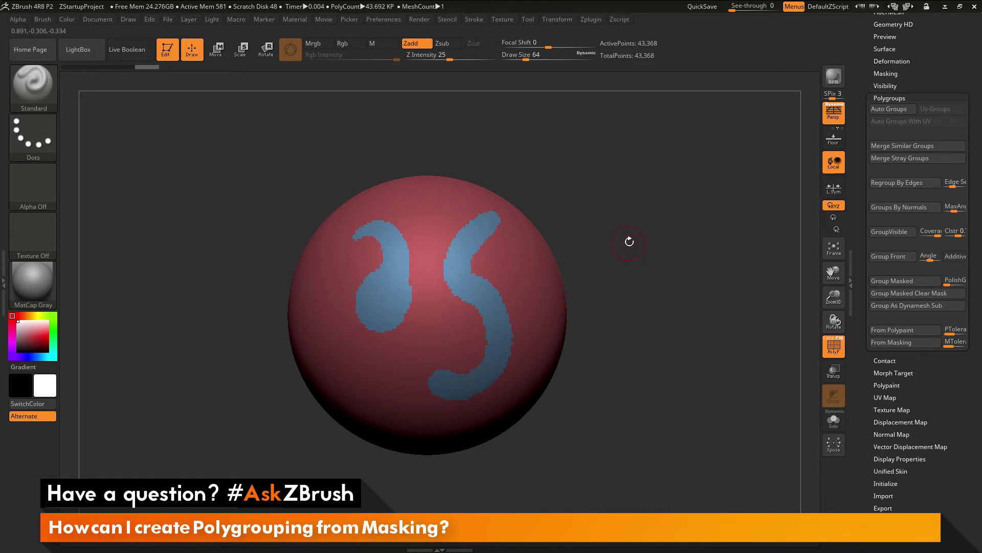
Add green and purple polygroups on rotated areas, then undo back to the two masked strokes.
mouse_move(642, 215)
left_mouse_down()
mouse_move(537, 230)
mouse_move(526, 336)
left_mouse_up()
key("ctrl+w")
mouse_move(658, 237)
left_mouse_down()
mouse_move(587, 223)
mouse_move(617, 332)
mouse_move(584, 314)
left_mouse_up()
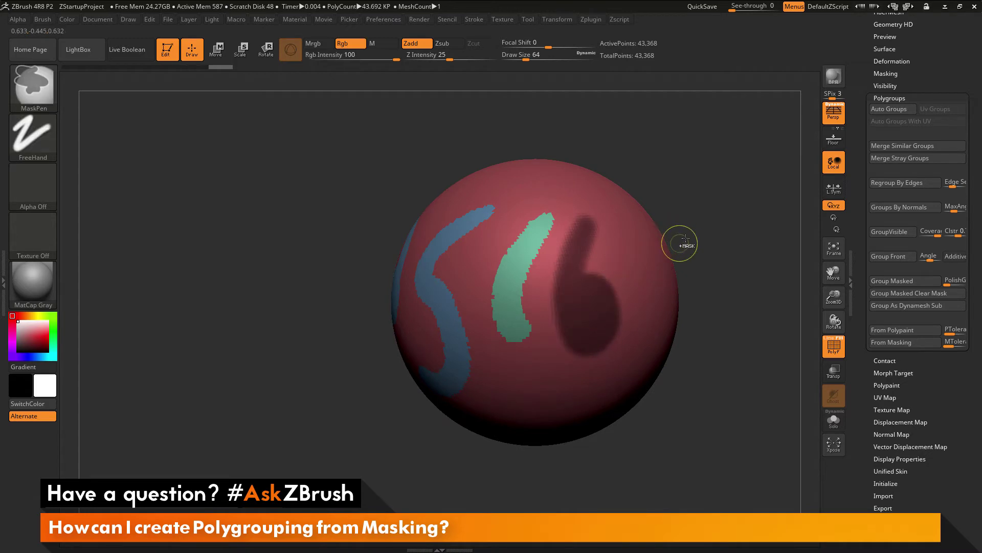
key("ctrl+w")
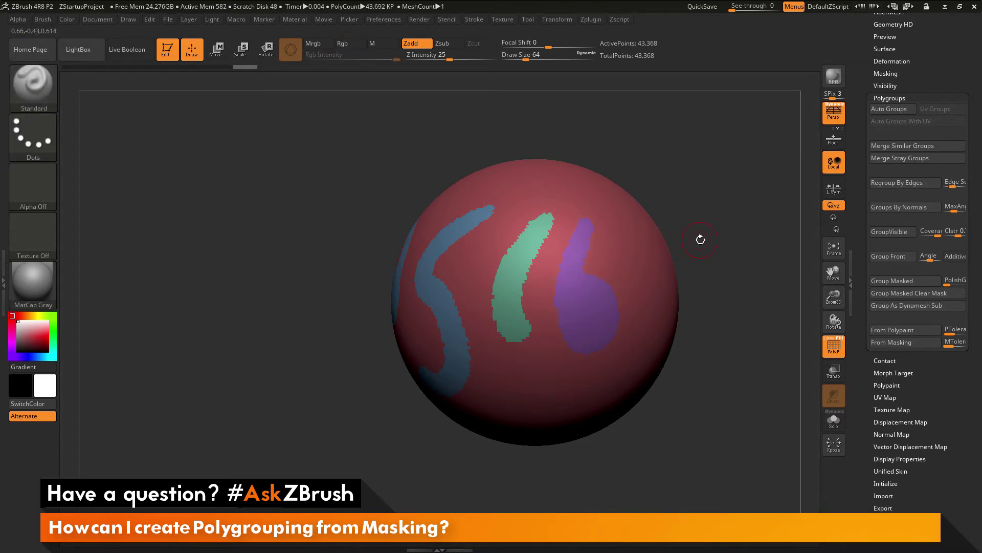
key("ctrl+z")
key("ctrl+z")
key("ctrl+z")
key("ctrl+z")
key("ctrl+z")
key("ctrl+z")
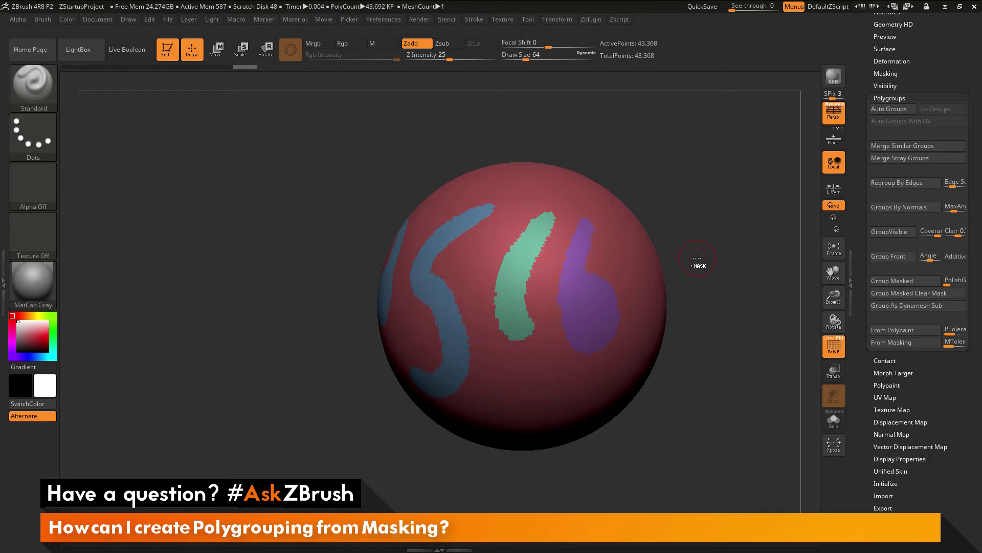
key("ctrl+z")
key("ctrl+z")
key("ctrl+z")
key("ctrl+z")
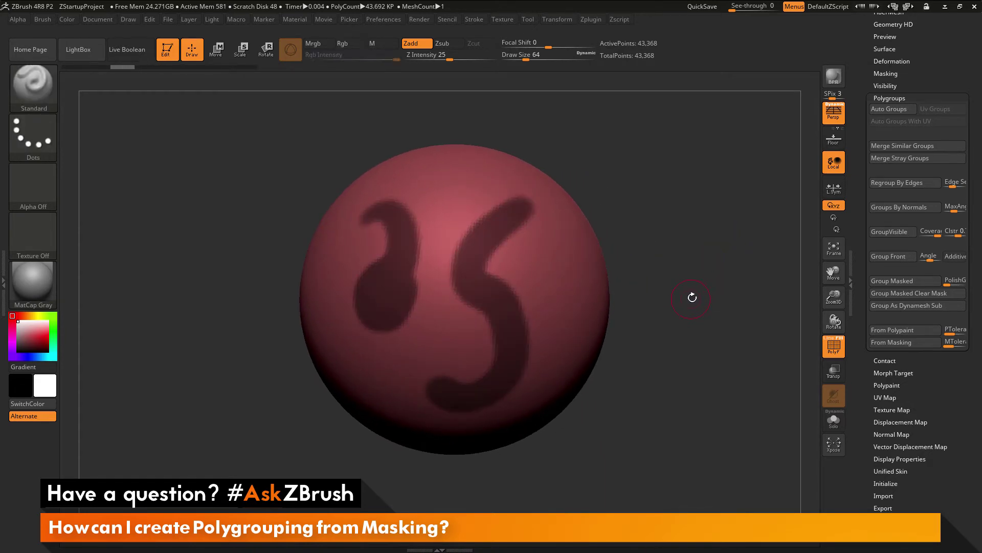
Undo further, group the masked strokes green via Group Masked, then undo that grouping.
key("ctrl+z")
key("ctrl+z")
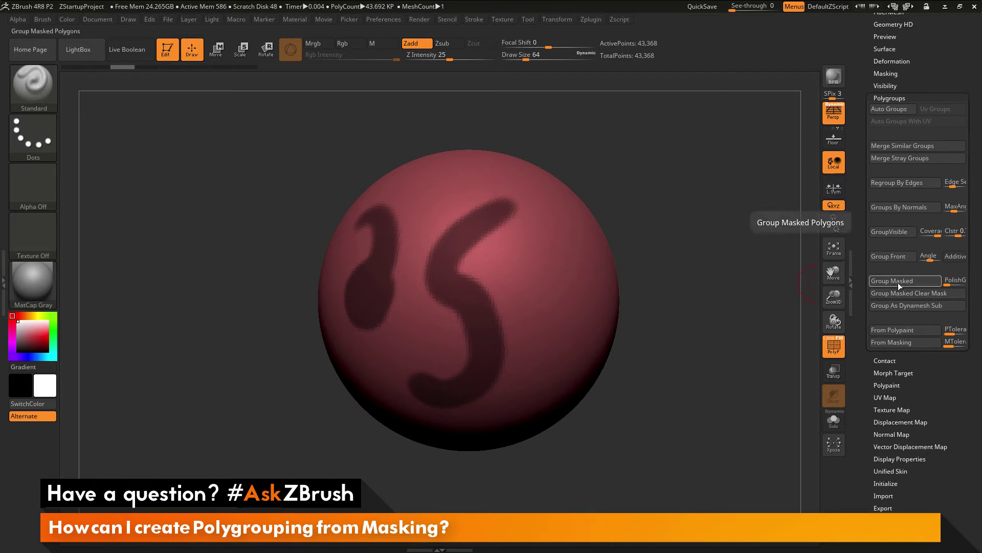
key("ctrl+z")
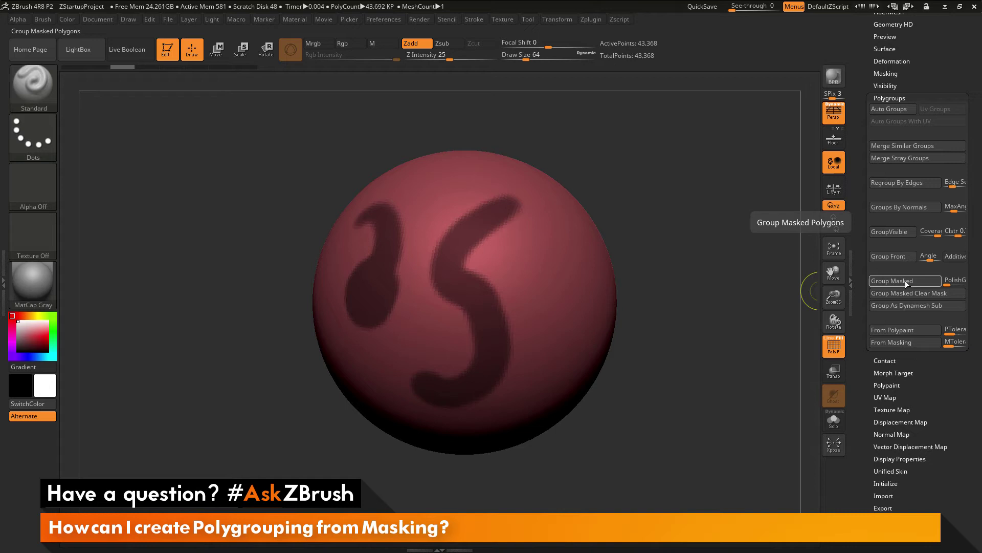
left_click(903, 282)
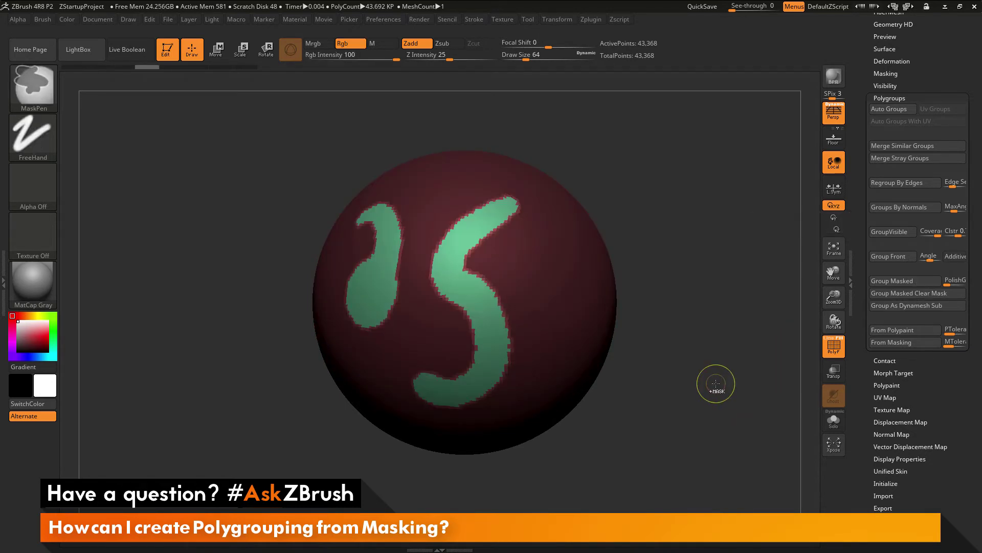
key("ctrl+z")
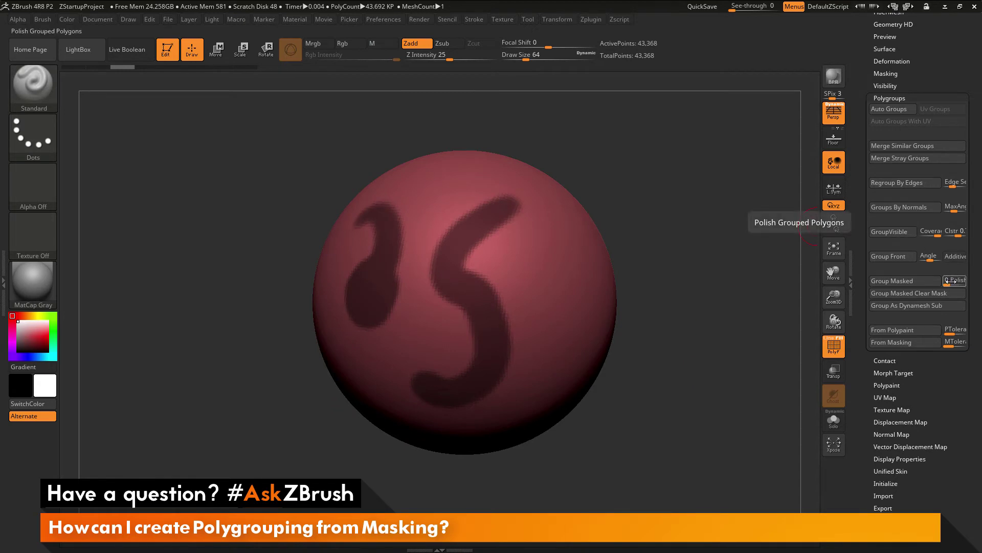
Set the Group Masked Polish value to 0.5 and group the masked S strokes.
left_click(947, 281)
type("0.5")
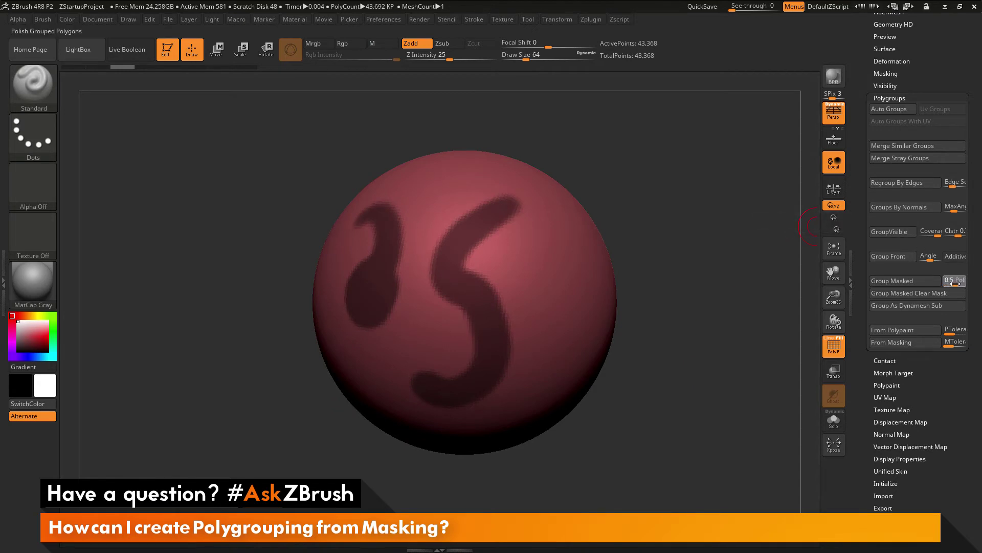
left_click(907, 281)
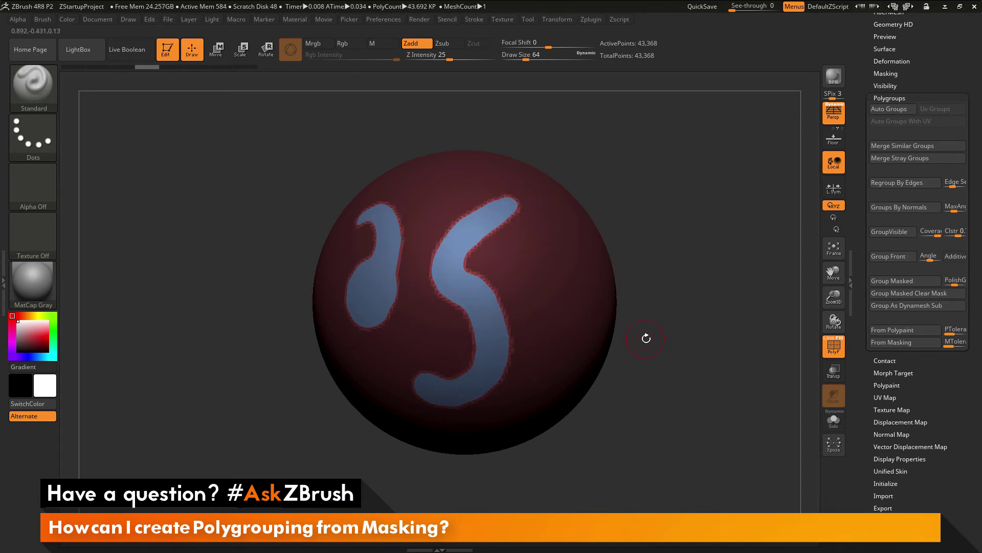
Clear the mask from the sphere, then remask the new blue S polygroup.
key("ctrl")
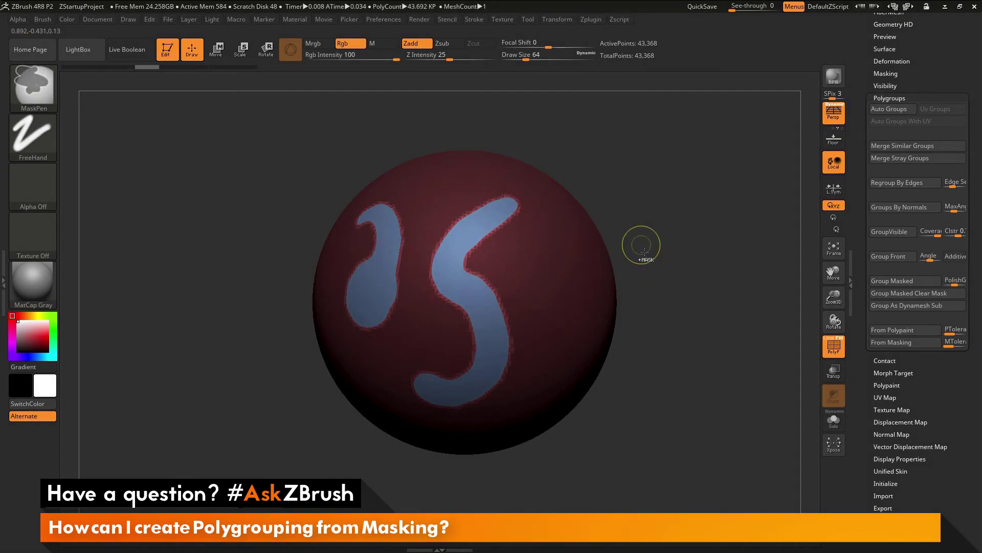
left_click(730, 354, "ctrl")
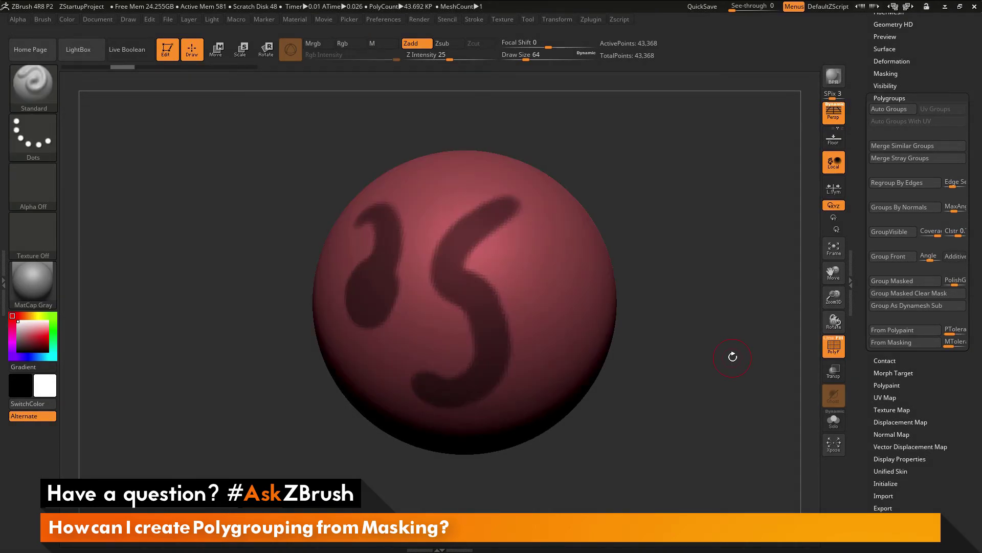
left_click_drag(730, 352, 734, 353, "ctrl")
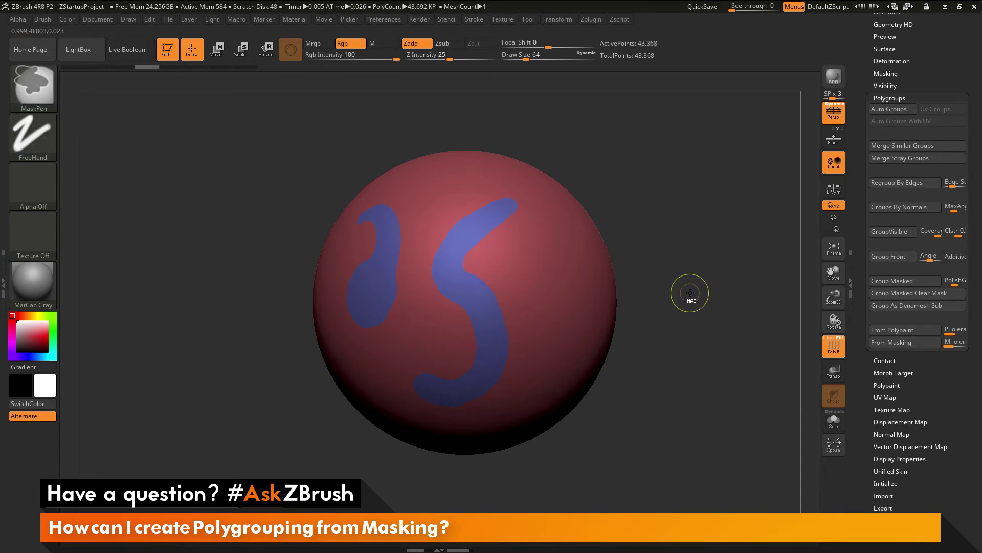
left_click(688, 287, "ctrl")
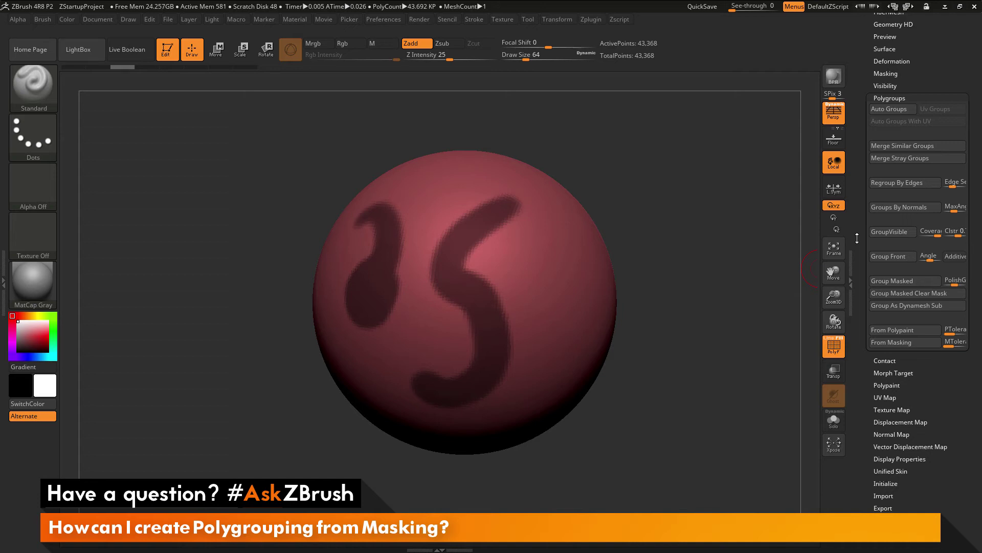
Add edge loops along the masked border with Geometry > EdgeLoop > Edgeloop Masked Border.
left_click_drag(858, 212, 859, 303)
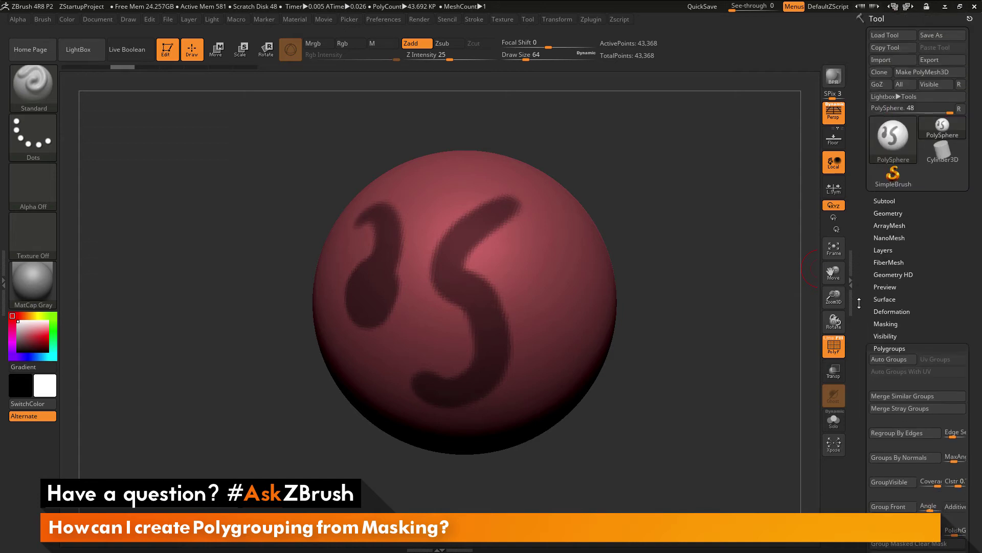
left_click(885, 213)
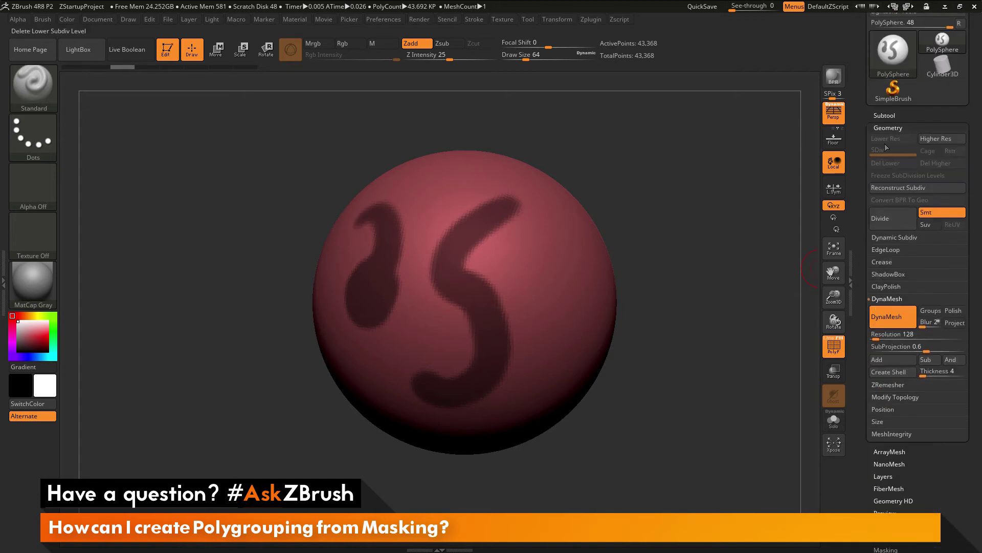
left_click(890, 250)
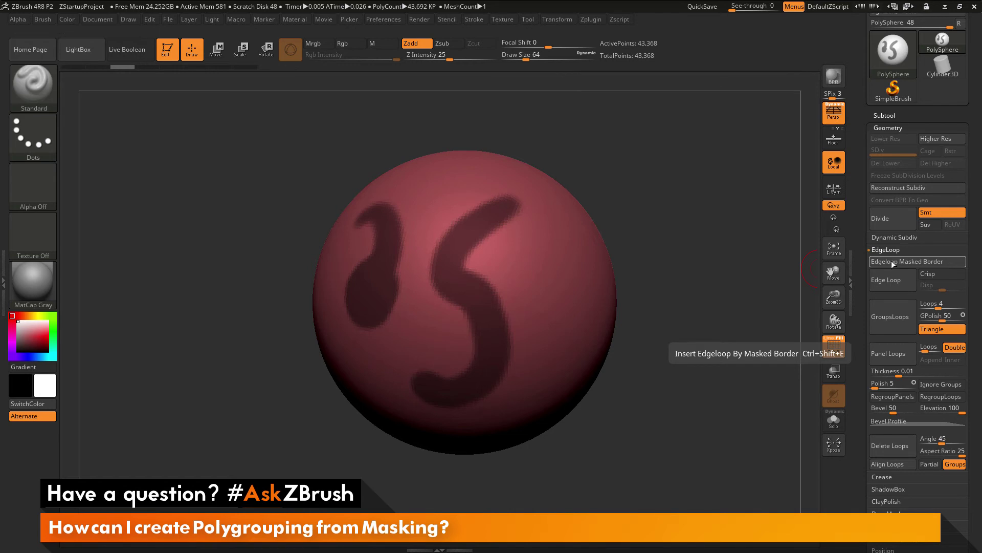
left_click(891, 262)
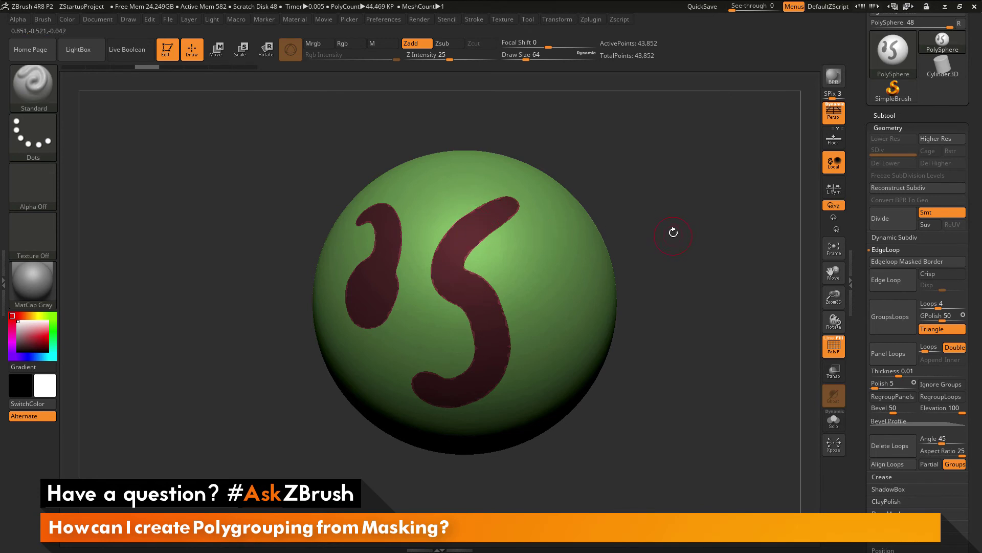
Clear the mask and frame the whole sphere to view the new polygroups.
mouse_move(666, 217)
left_mouse_down("ctrl")
mouse_move(692, 217)
mouse_move(692, 257)
left_mouse_up("ctrl")
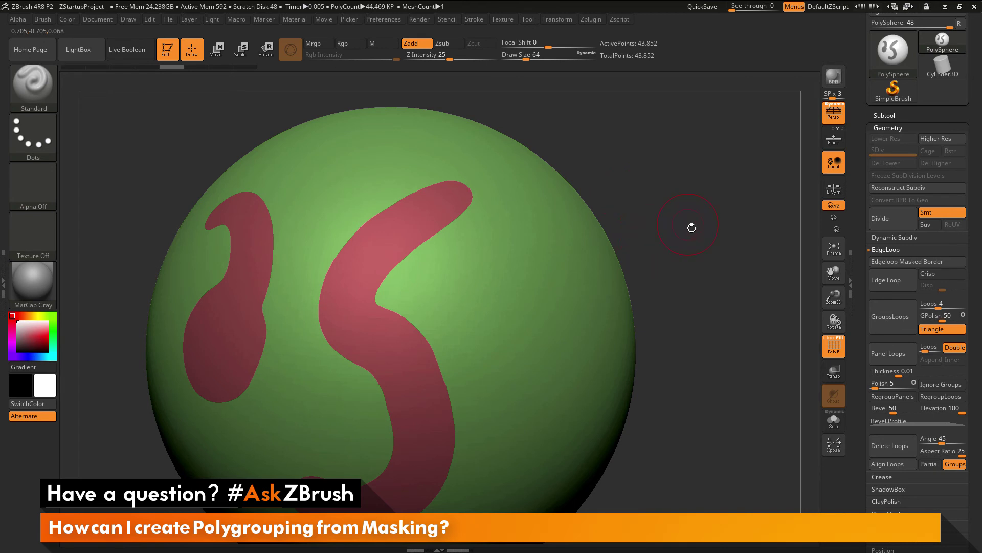
left_click_drag(690, 225, 695, 239)
key("f")
key("ctrl")
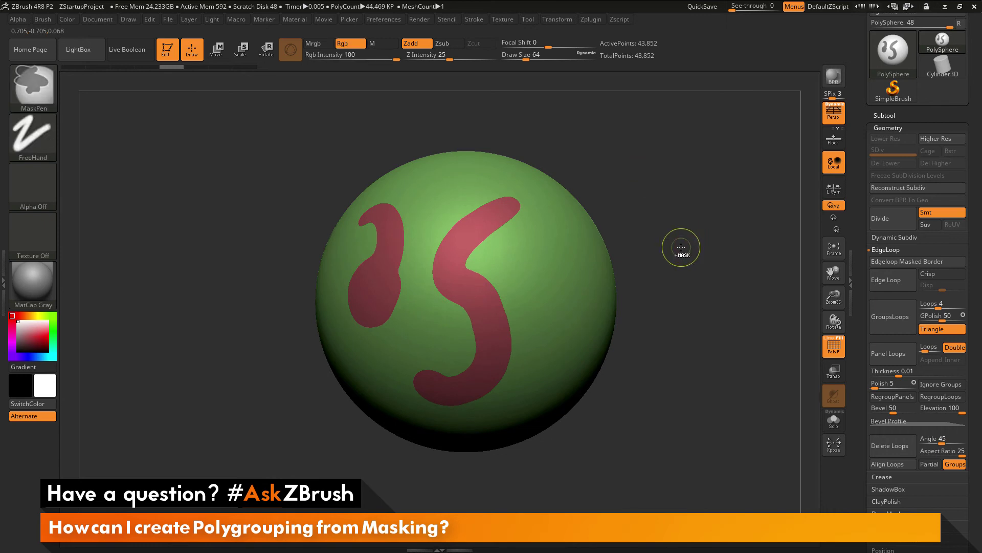
left_click(905, 261)
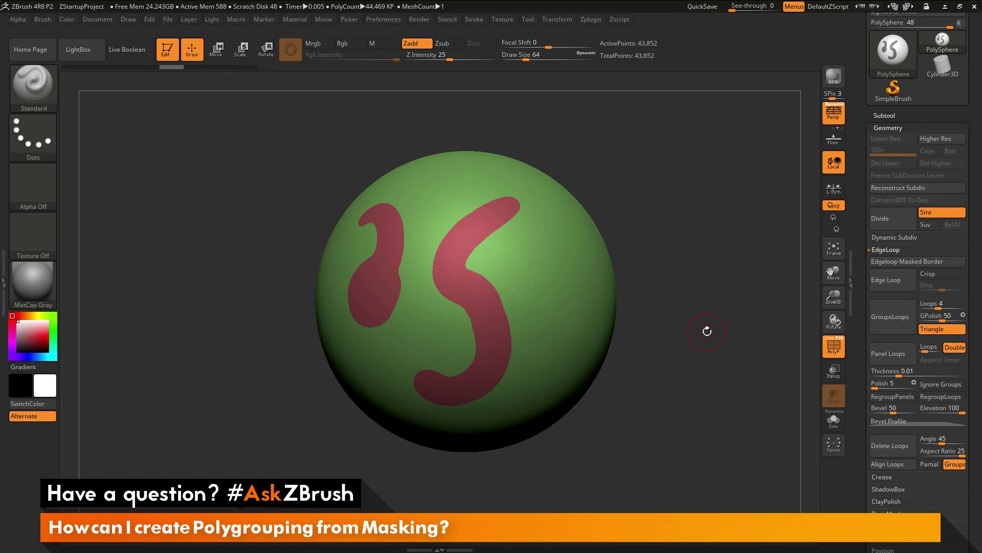
Undo back to the plain sphere and mask-paint a new S stroke down its right side.
key("ctrl")
key("ctrl+z")
key("ctrl+z")
key("ctrl+z")
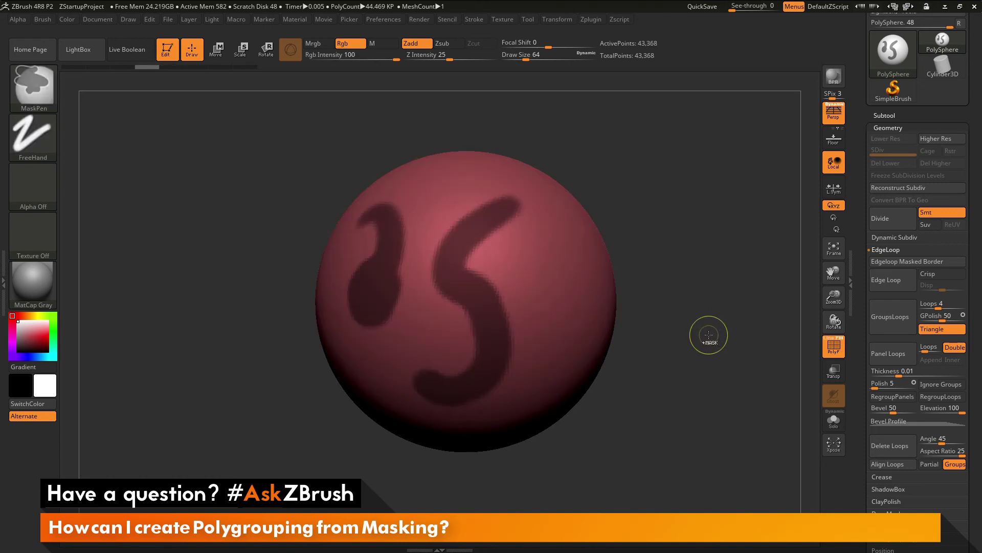
mouse_move(537, 208)
left_mouse_down("ctrl")
mouse_move(509, 263)
mouse_move(540, 315)
left_mouse_up("ctrl")
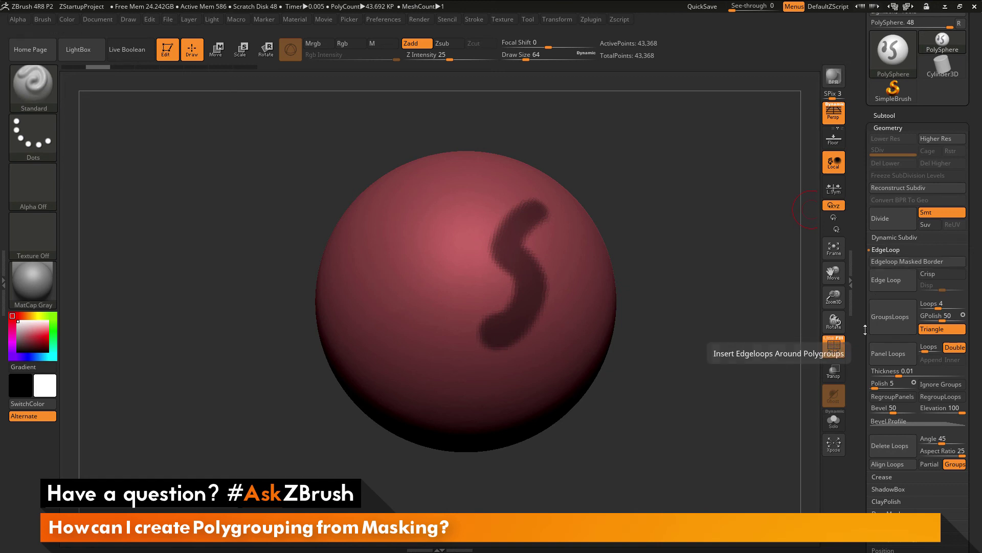
Group the masked S stroke into a new purple polygroup and orbit to inspect it.
scroll(893, 245, "down", 10)
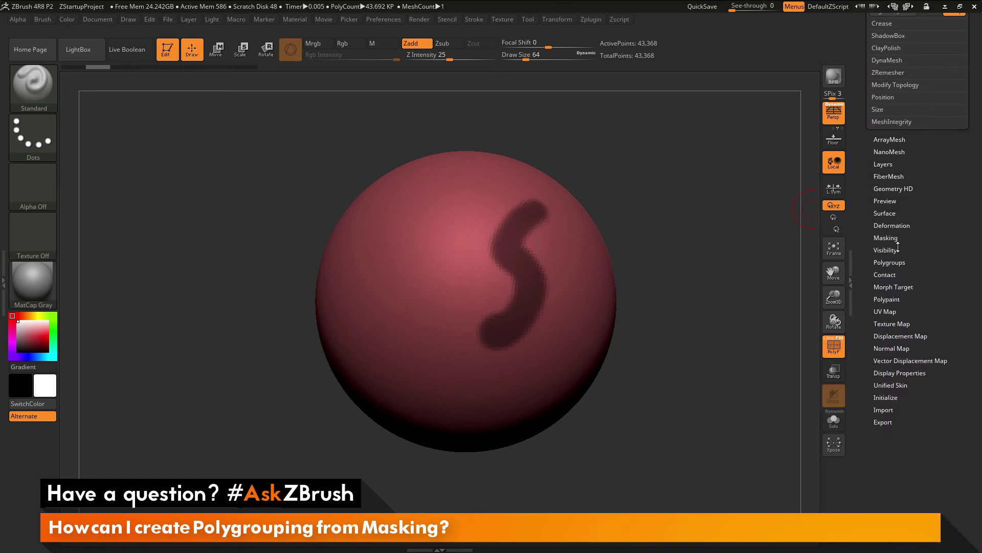
left_click(889, 262)
scroll(900, 317, "down", 3)
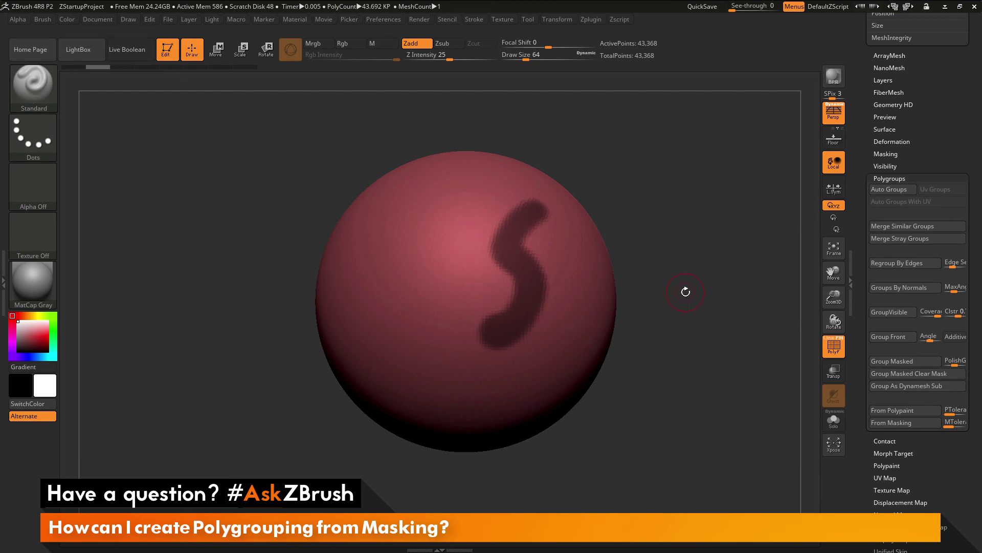
key("ctrl+w")
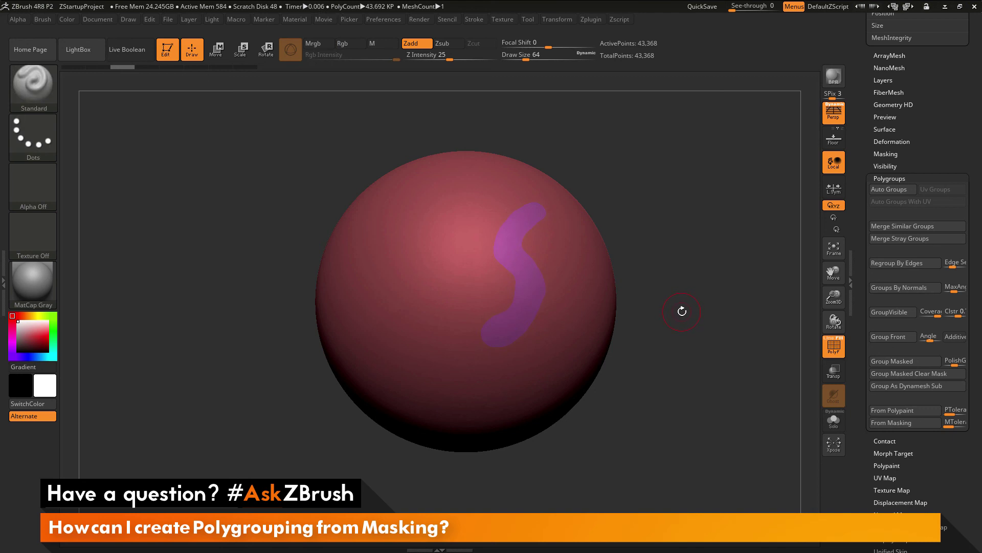
left_click_drag(691, 306, 695, 342)
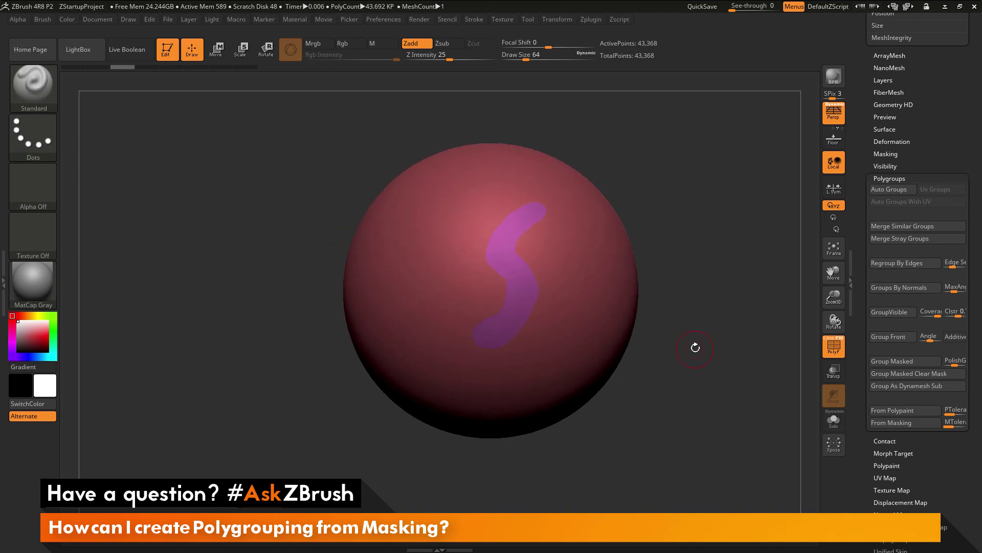